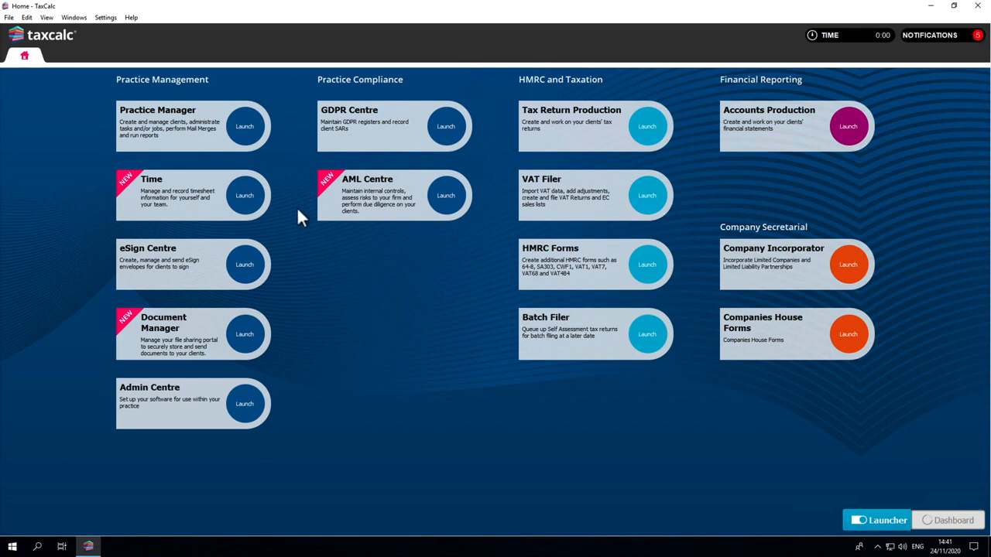
# Step: Open the Cloud Adaptive Systems Limited tax return for 01/04/2018 to 31/03/2019 from the Practice Manager client list
pyautogui.click(246, 133)
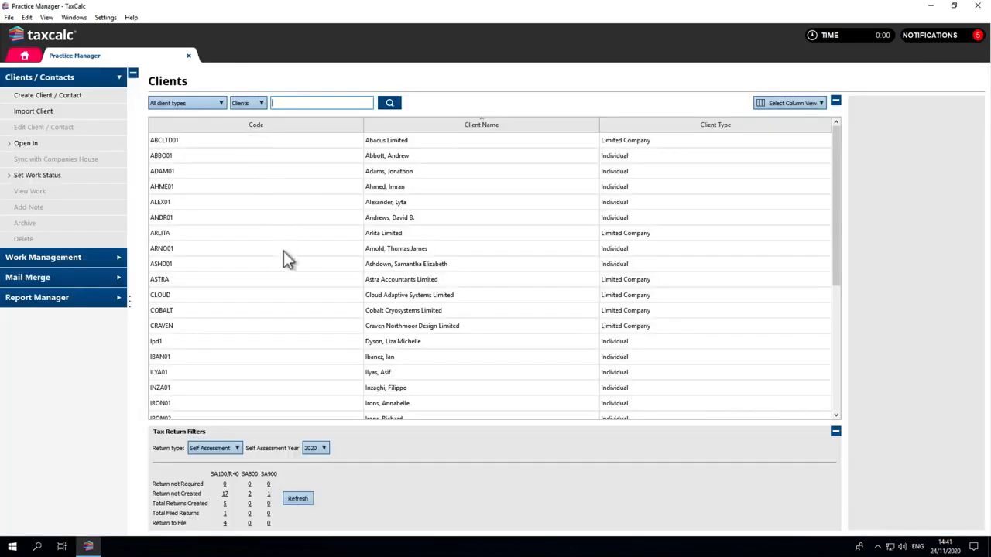
pyautogui.rightClick(289, 298)
pyautogui.moveTo(313, 314)
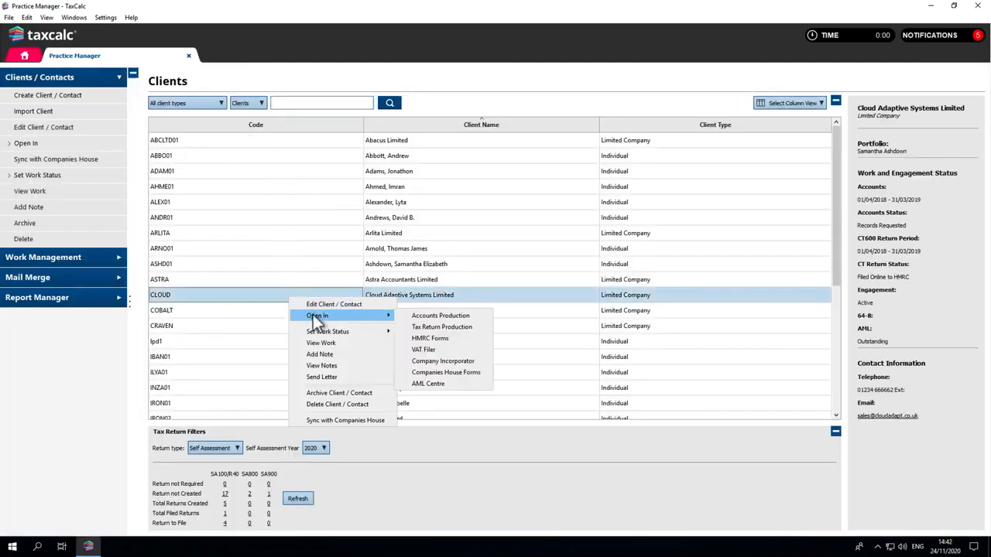
pyautogui.click(417, 329)
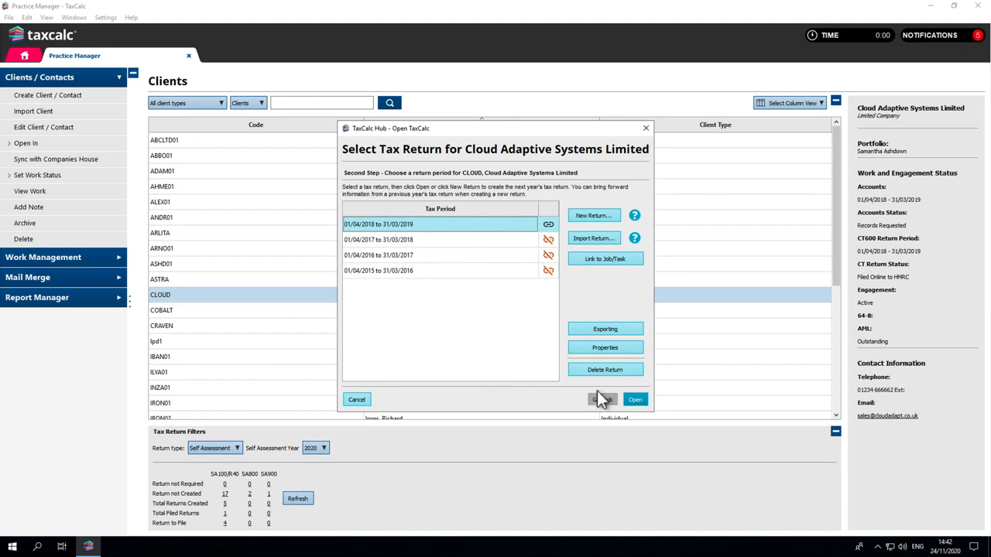
pyautogui.click(634, 399)
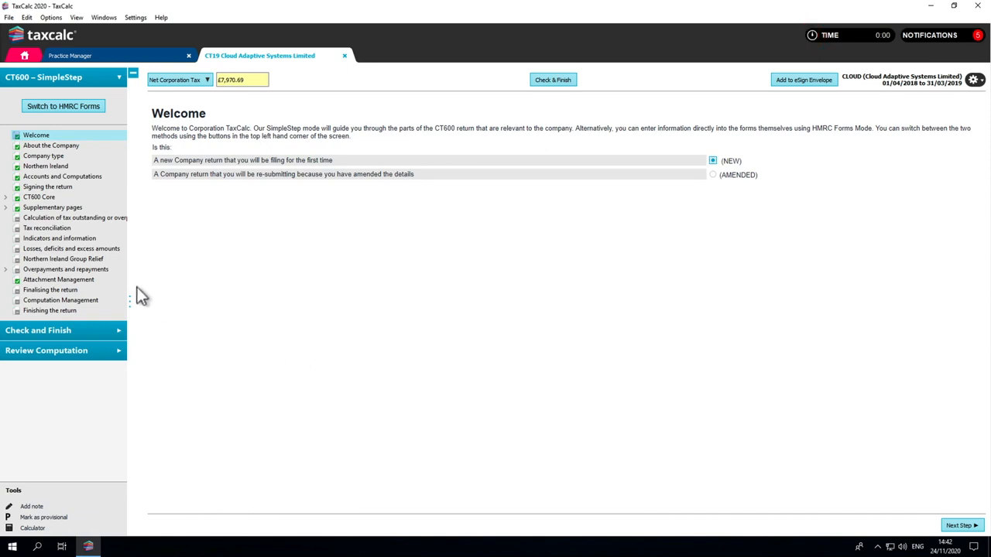
# Step: Choose the calculator for Capital Allowances under the CT600 Core trade and professional income, and open the capital allowance entries
pyautogui.click(52, 199)
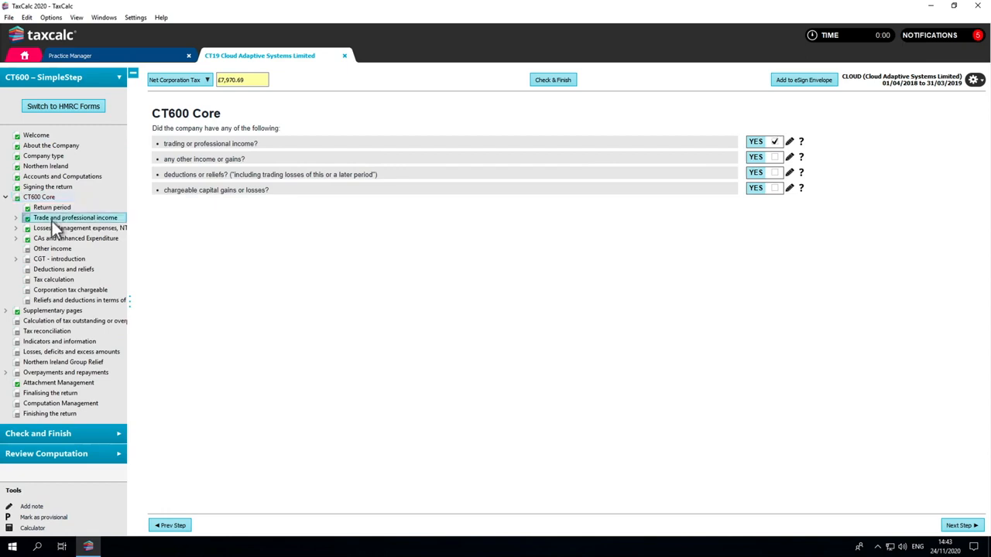
pyautogui.click(52, 219)
pyautogui.click(57, 248)
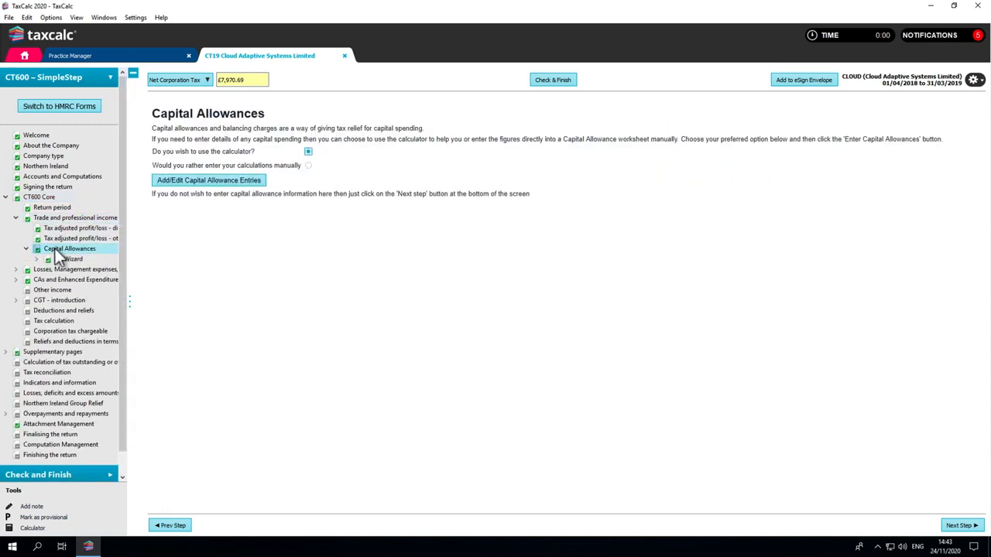
pyautogui.click(308, 151)
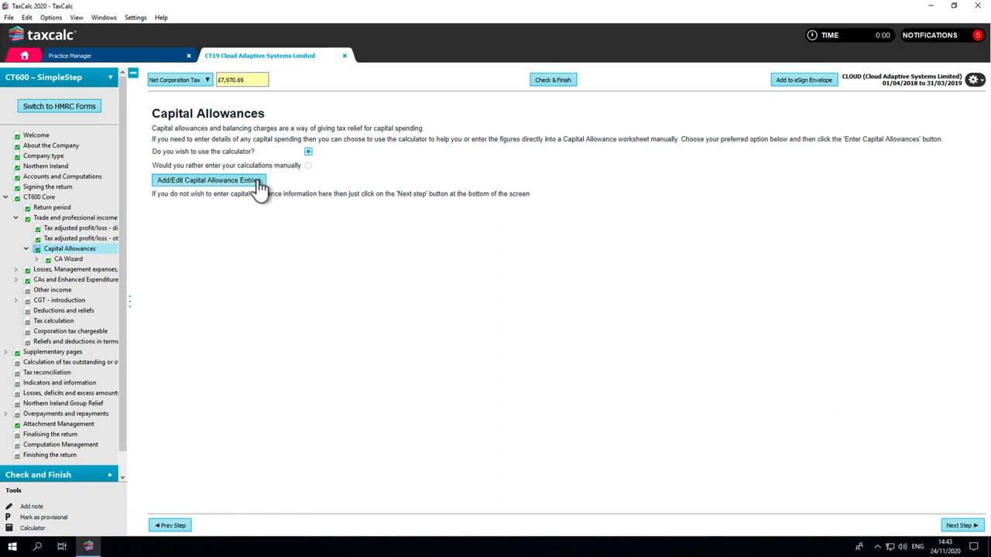
pyautogui.click(259, 184)
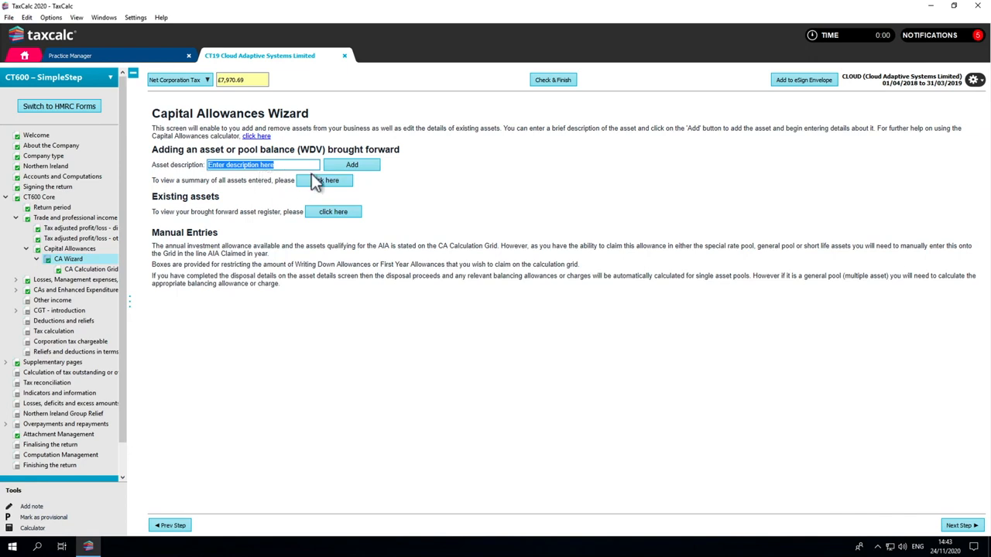
# Step: Add a General Pool inc. Cars asset identified as "Plant and machinery additions", acquired 31/03/2019, with an initial cost of 20000
pyautogui.click(350, 166)
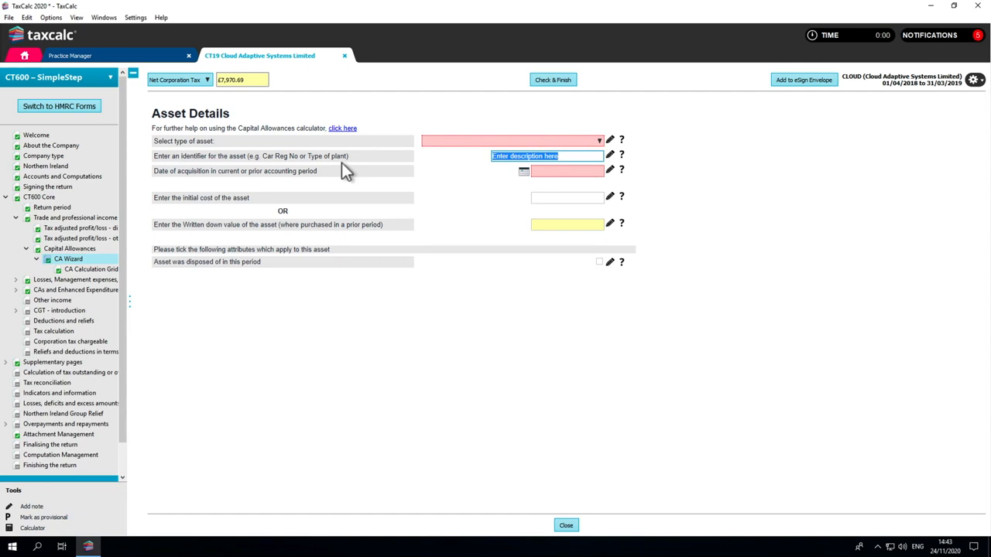
pyautogui.click(436, 143)
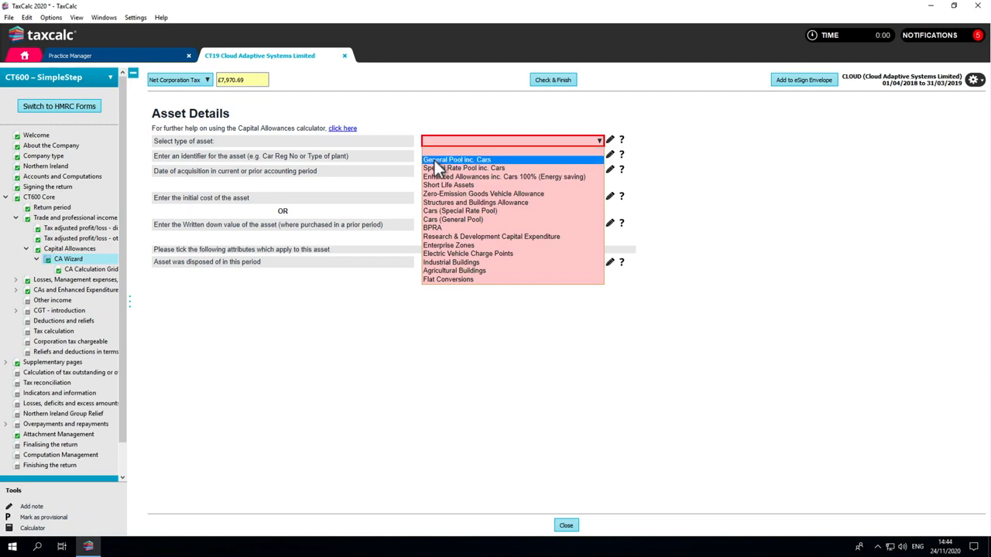
pyautogui.click(433, 161)
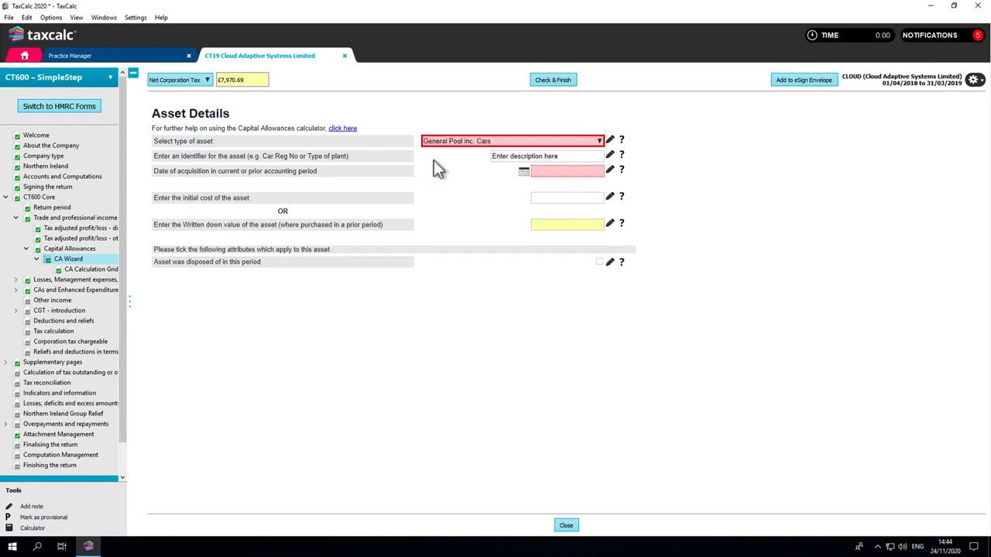
pyautogui.click(498, 157)
pyautogui.write('Plant')
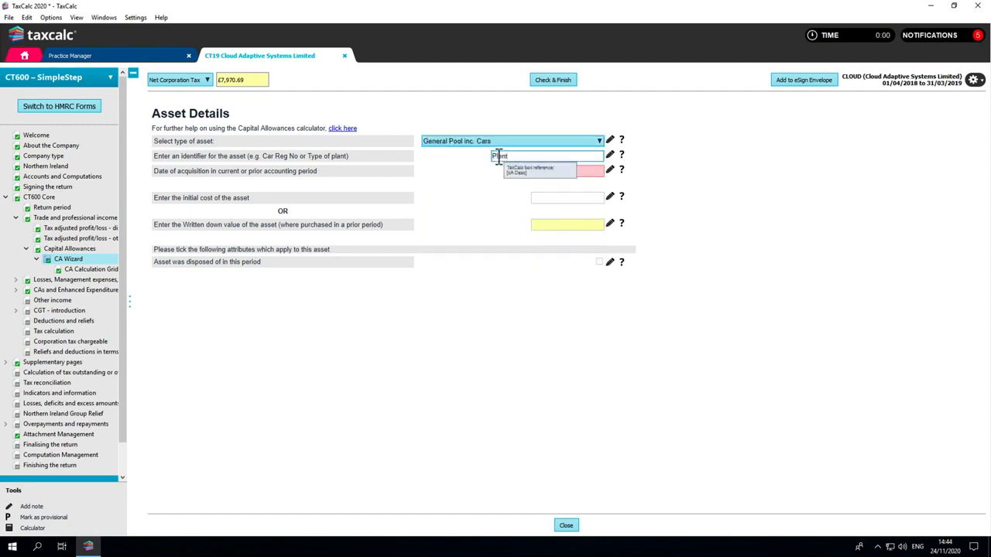
pyautogui.write(' and machinery additions')
pyautogui.click(533, 171)
pyautogui.write('31/03/2019')
pyautogui.click(555, 196)
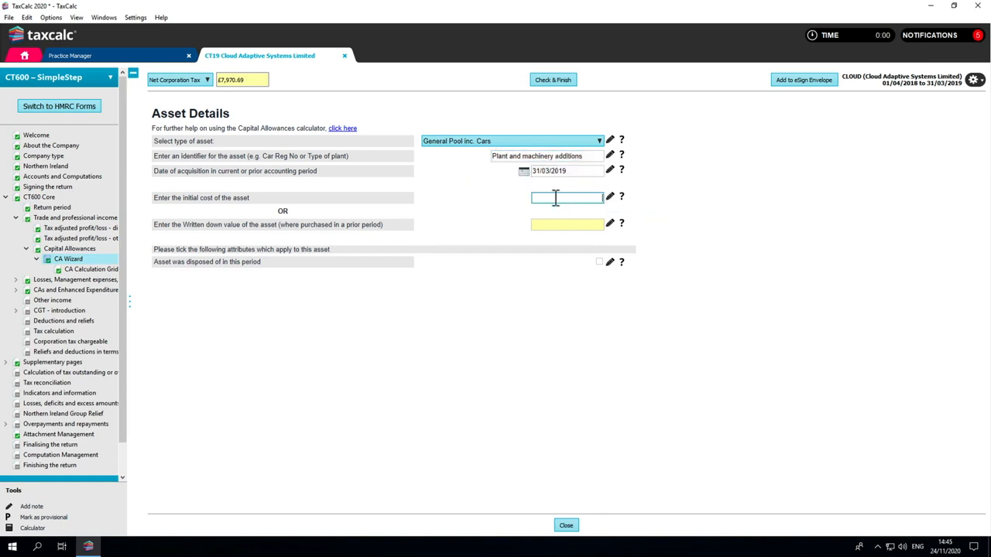
pyautogui.write('20000')
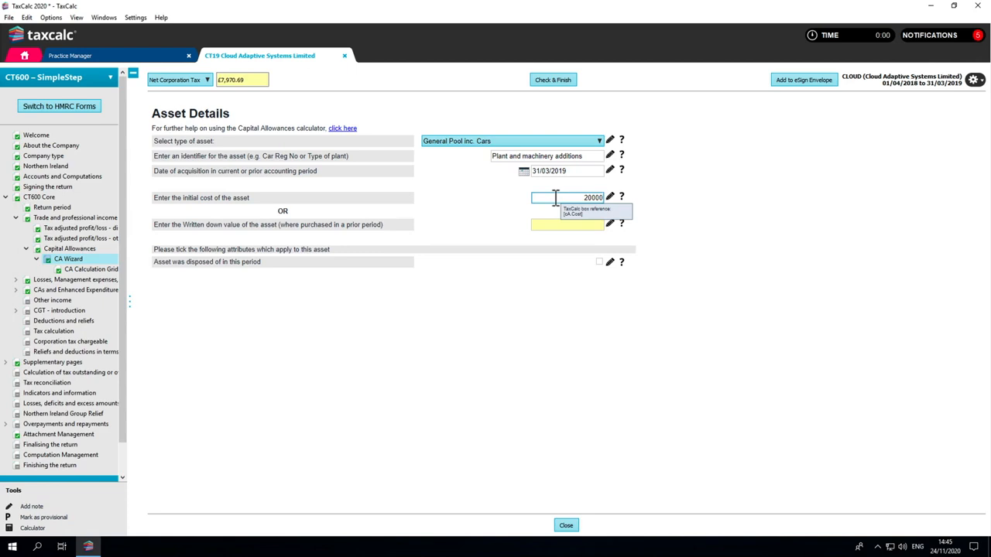
pyautogui.click(566, 526)
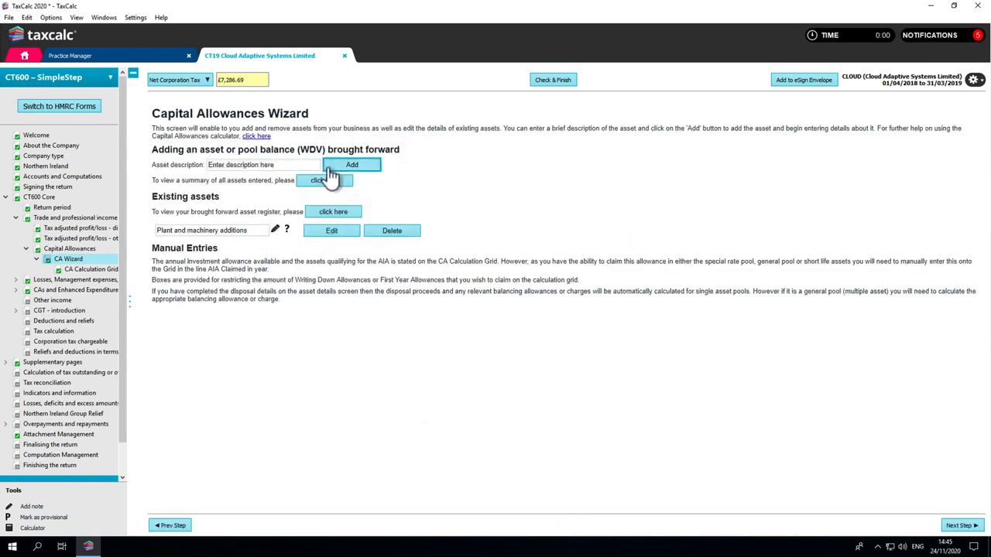
# Step: Add a Special Rate Pool inc. Cars asset identified as AB12 CDE, acquired 01/04/2012, with a written down value of 8000
pyautogui.click(352, 165)
pyautogui.click(430, 143)
pyautogui.click(434, 164)
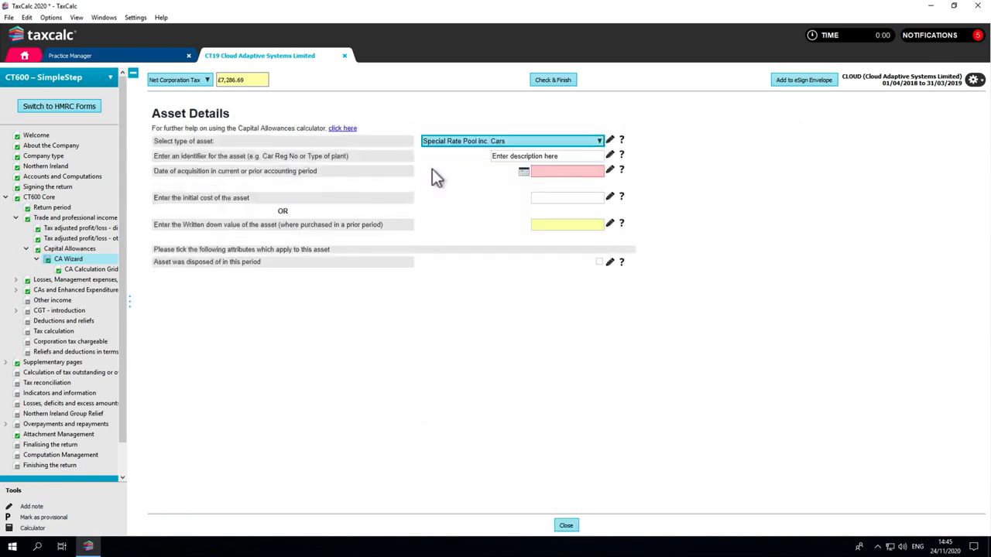
pyautogui.click(495, 156)
pyautogui.write('AB12 CDE')
pyautogui.click(534, 169)
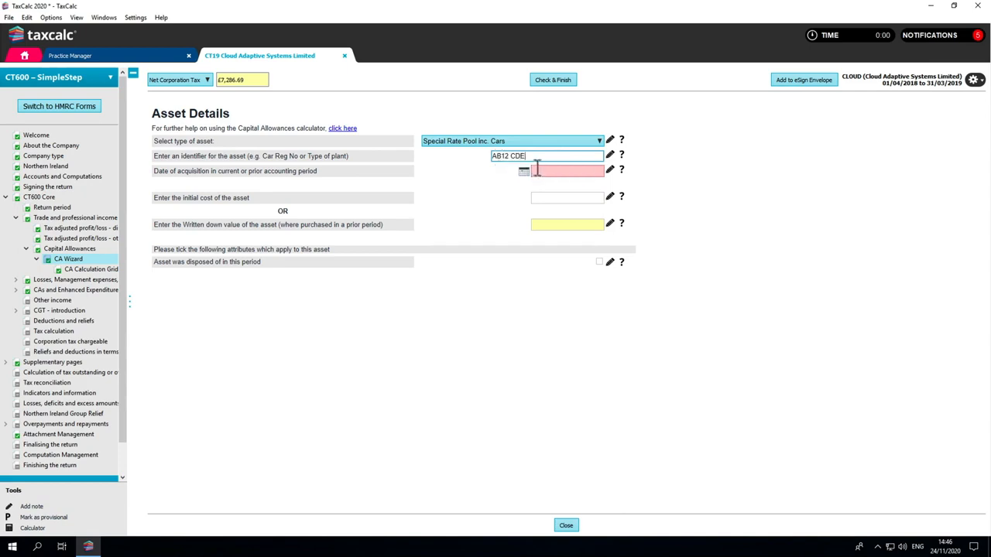
pyautogui.write('01/04/2012')
pyautogui.click(545, 225)
pyautogui.write('8000')
# Step: Mark asset AB12 CDE as disposed of in this period for 5500 and close its details
pyautogui.click(599, 262)
pyautogui.press('Tab')
pyautogui.write('5500')
pyautogui.click(566, 525)
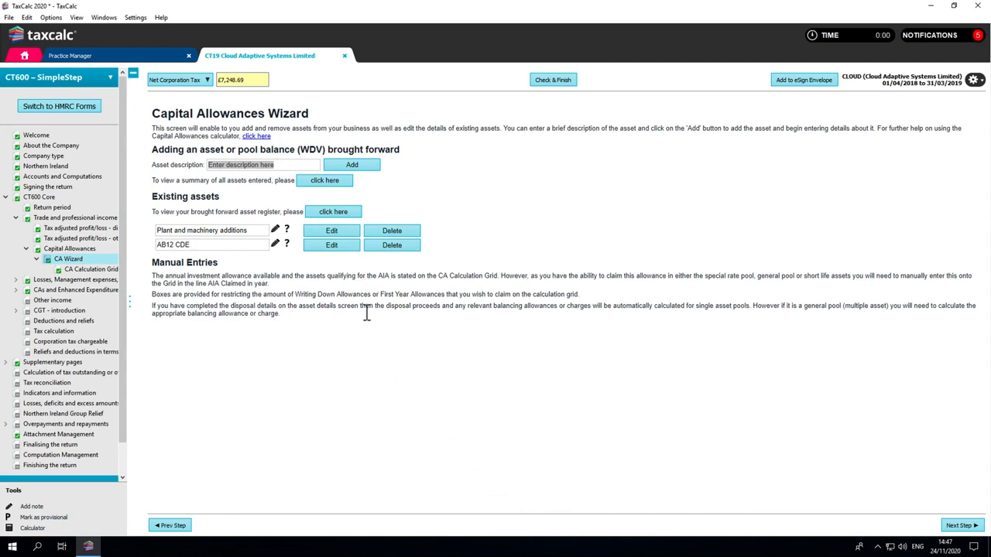
# Step: Review the summary of all assets entered in the Capital Allowances Wizard
pyautogui.click(316, 182)
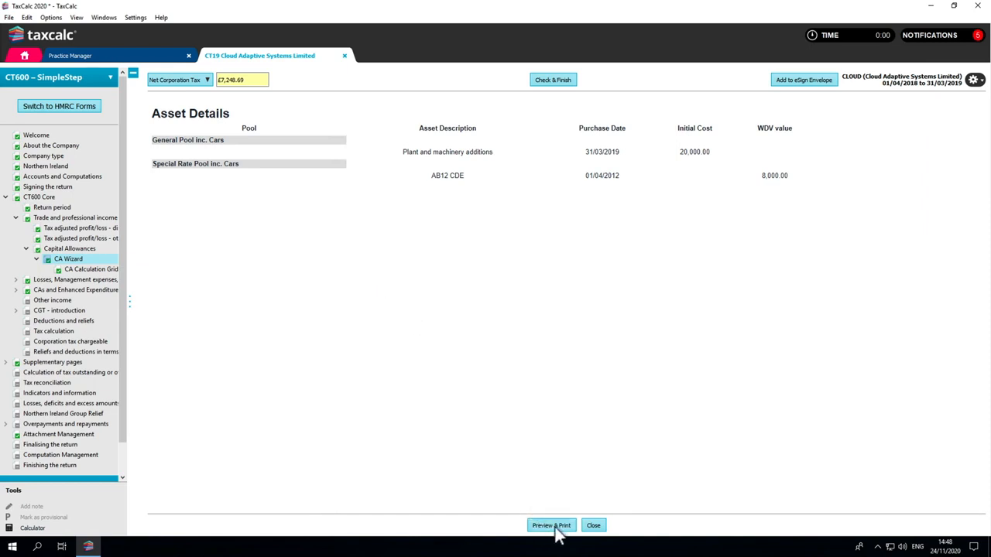
pyautogui.click(591, 528)
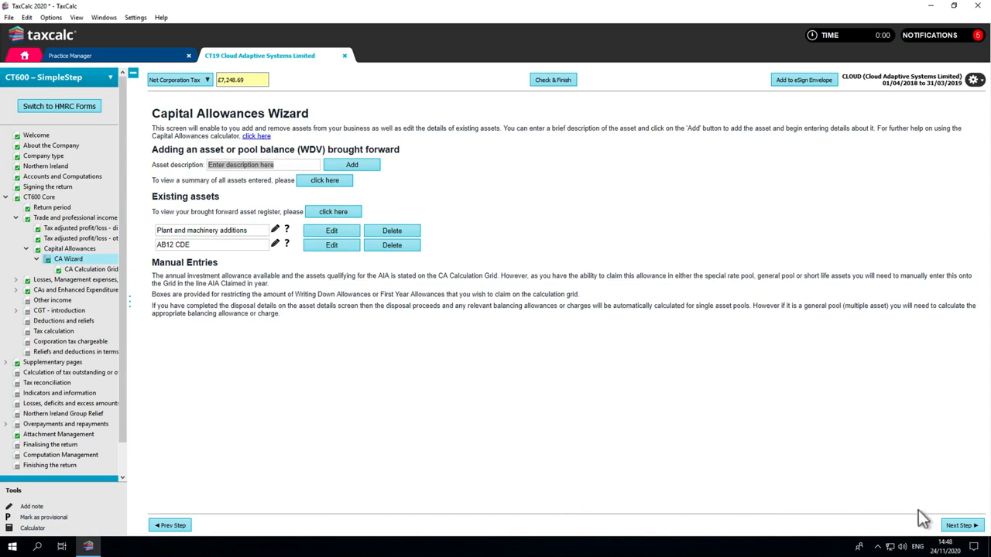
# Step: Enter a balancing allowance of 2500 for the Special Rate Pool in the Capital Allowances Calculation Grid
pyautogui.click(959, 526)
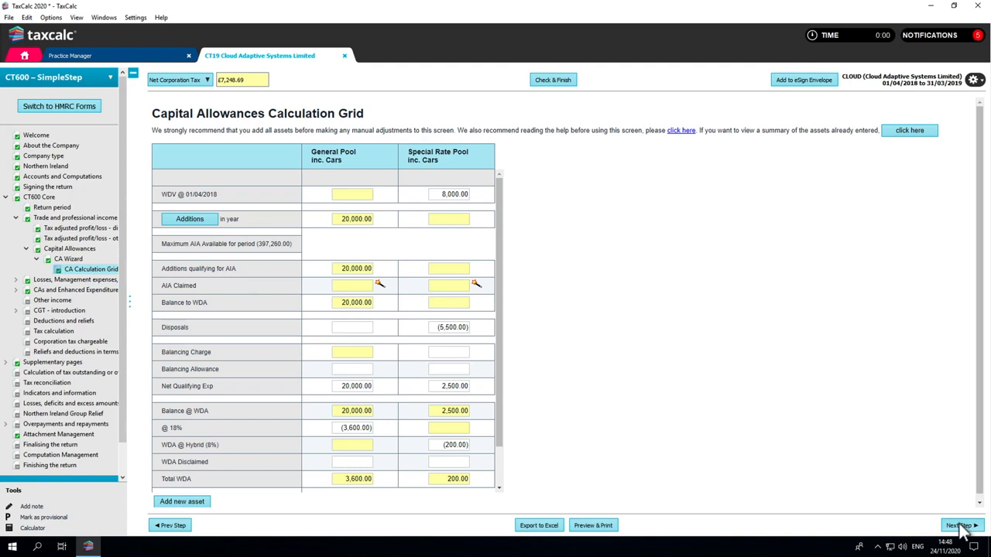
pyautogui.click(457, 369)
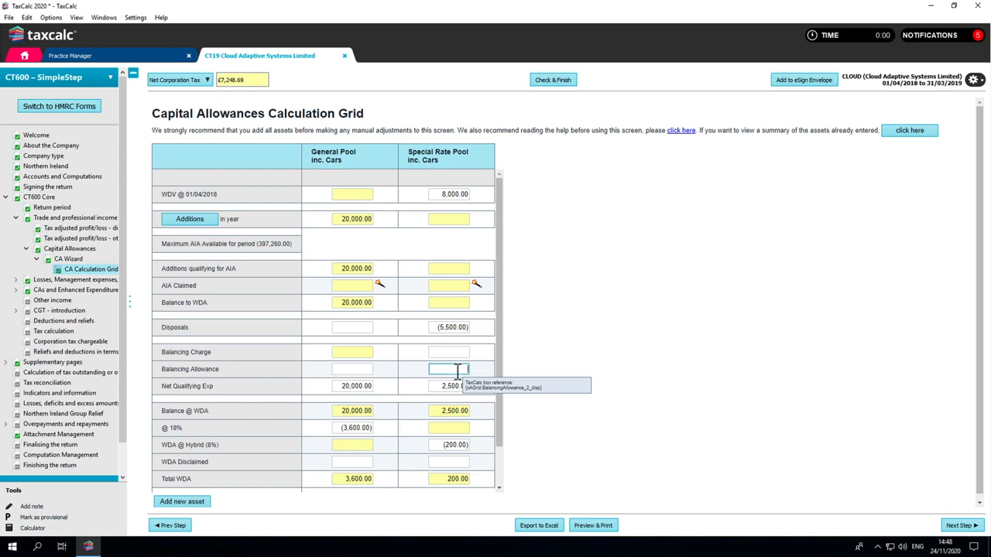
pyautogui.write('2500')
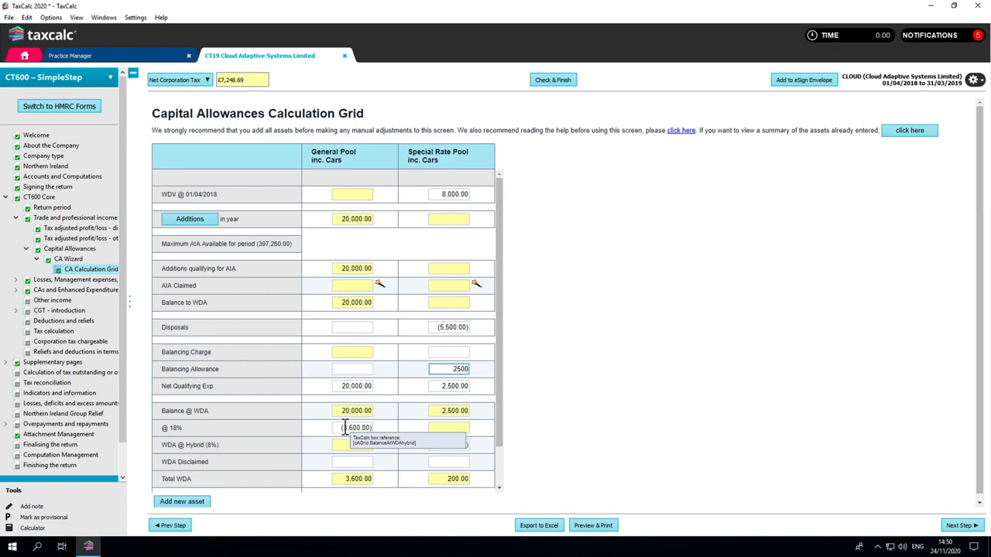
# Step: Claim 20000 of AIA for the General Pool in the post 1 January 2019 period using the Maximum AIA Calculation
pyautogui.click(380, 286)
pyautogui.click(354, 186)
pyautogui.write('20000')
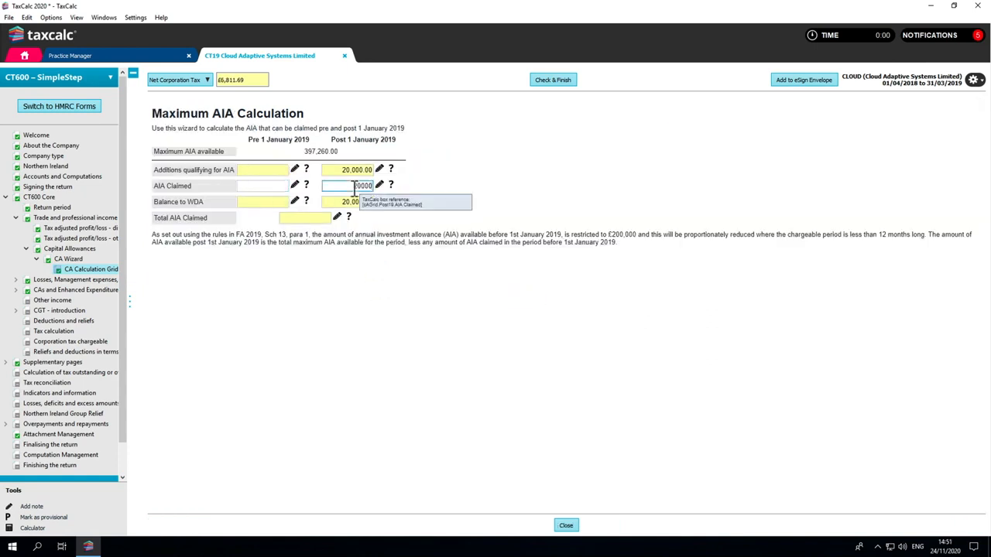
pyautogui.click(566, 526)
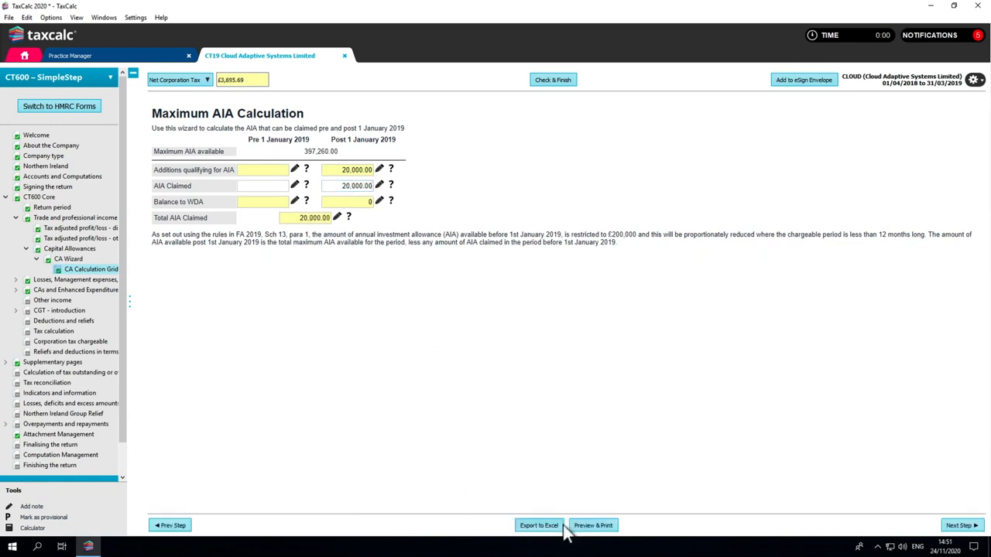
# Step: Run the check on the return, create a print preview of the complete client copy, and review its tax calculation pages
pyautogui.click(537, 82)
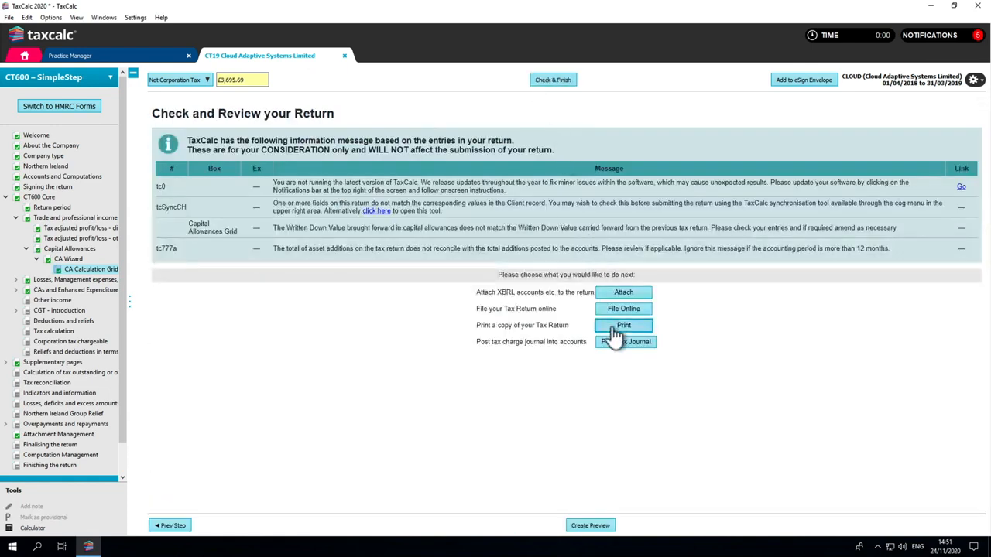
pyautogui.click(620, 328)
pyautogui.click(590, 526)
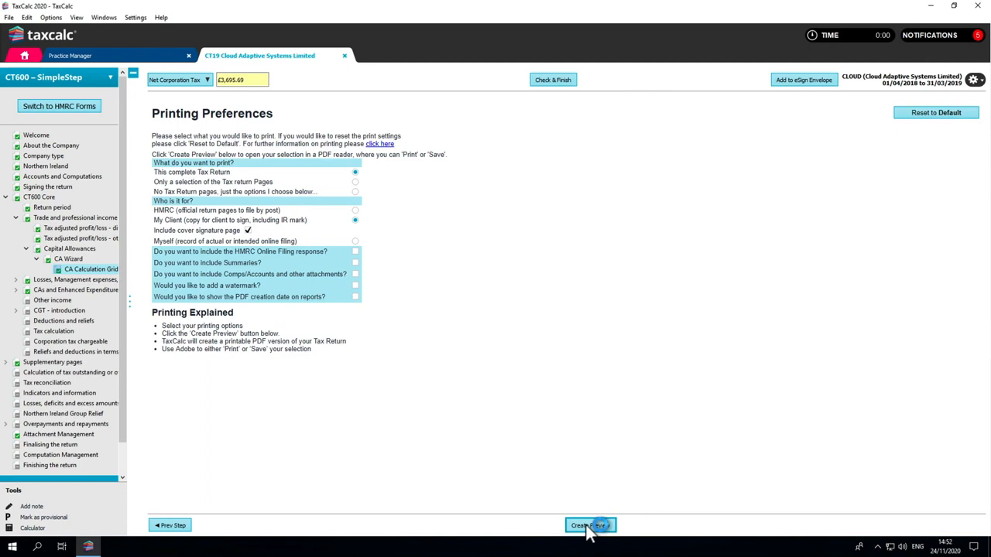
pyautogui.scroll(-20, 581, 445)
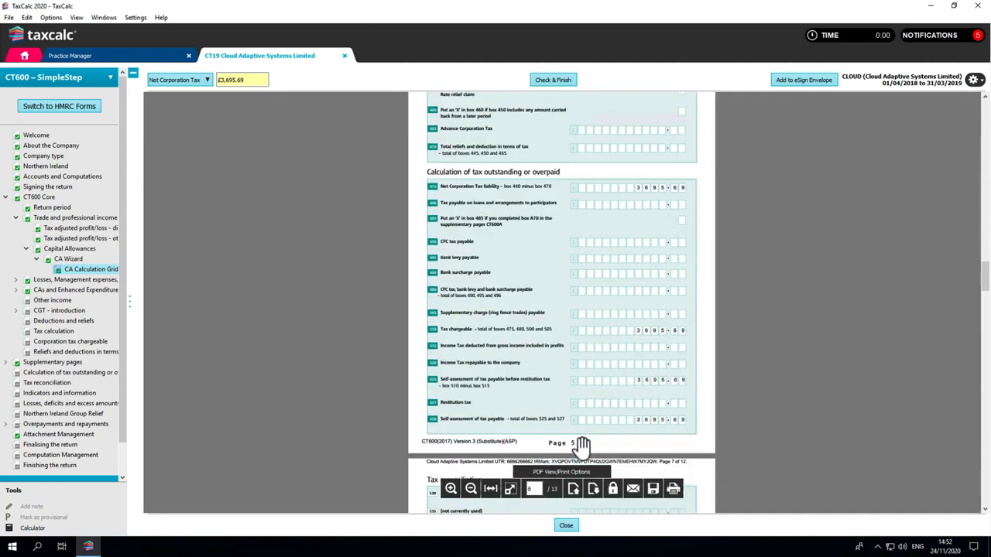